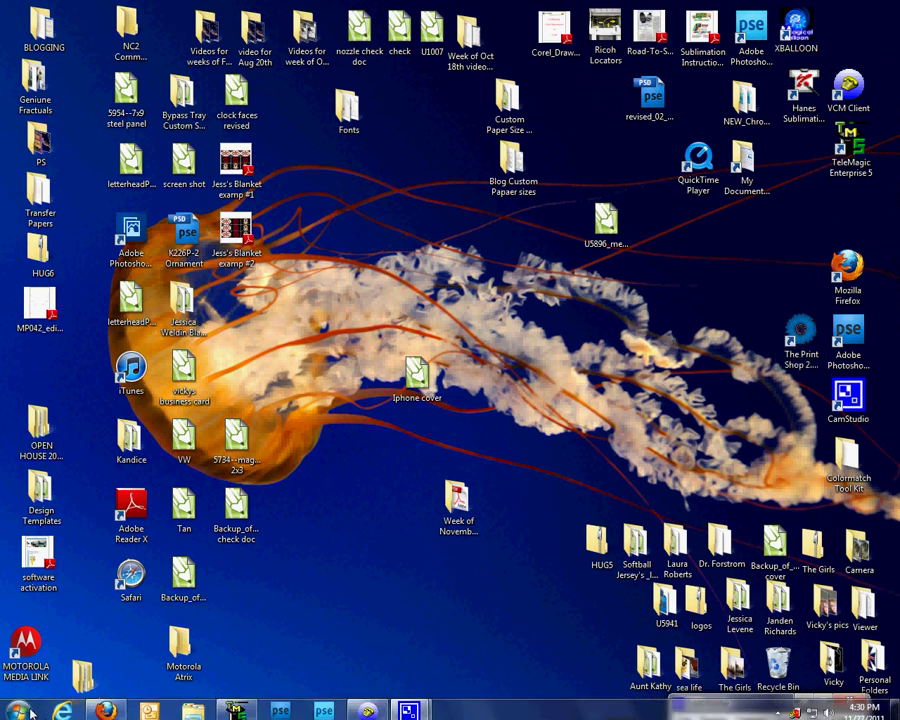
- Launch Photoshop Elements 10 from the Start menu, skip Adobe ID registration, and enter the photo Editor
left_click(18, 706)
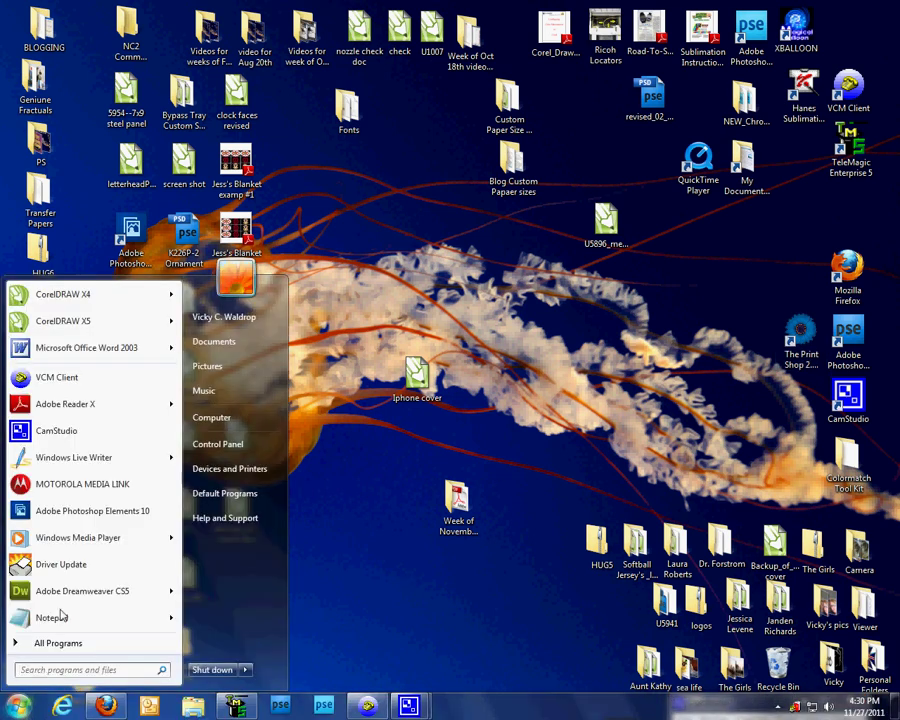
left_click(93, 513)
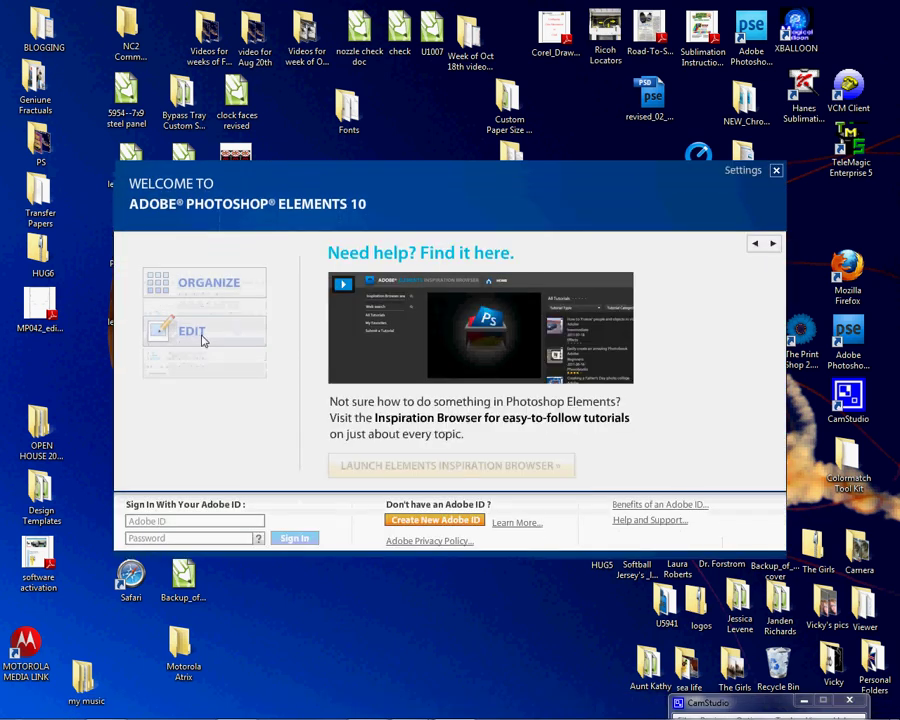
left_click(195, 340)
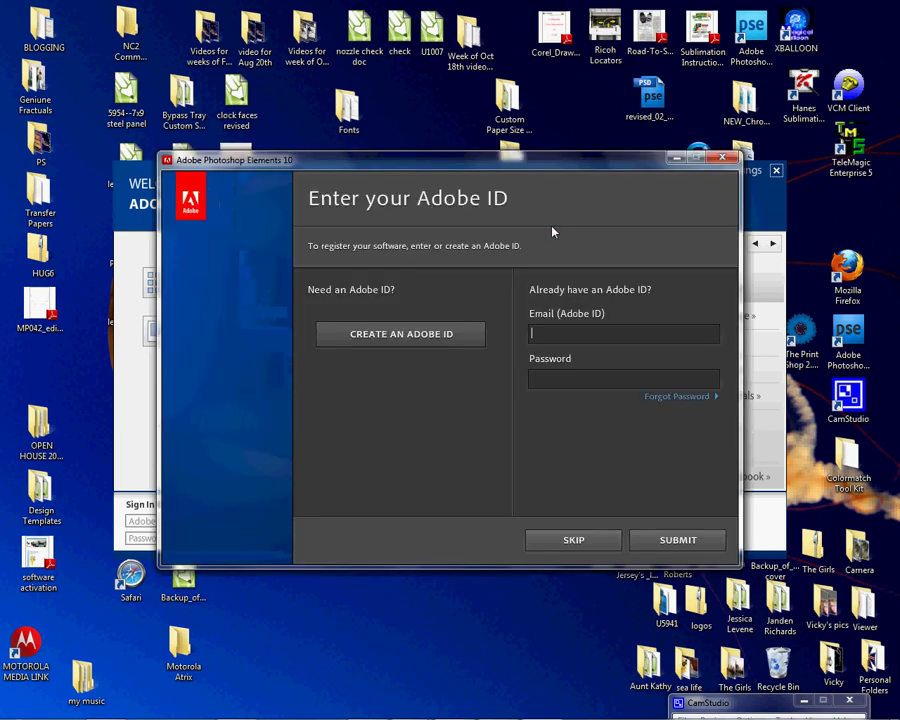
left_click(592, 546)
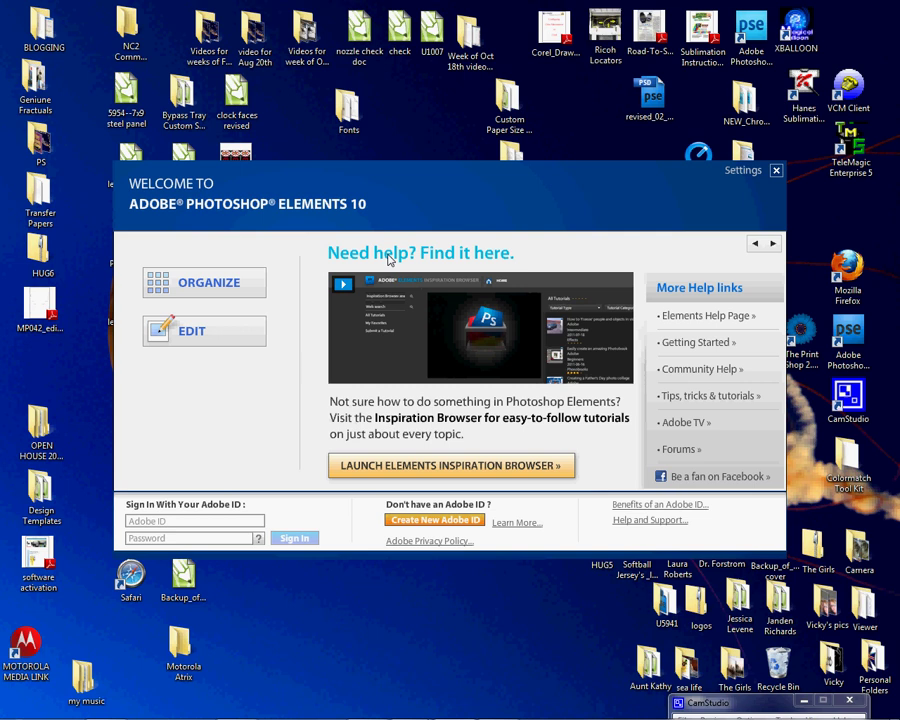
left_click(219, 336)
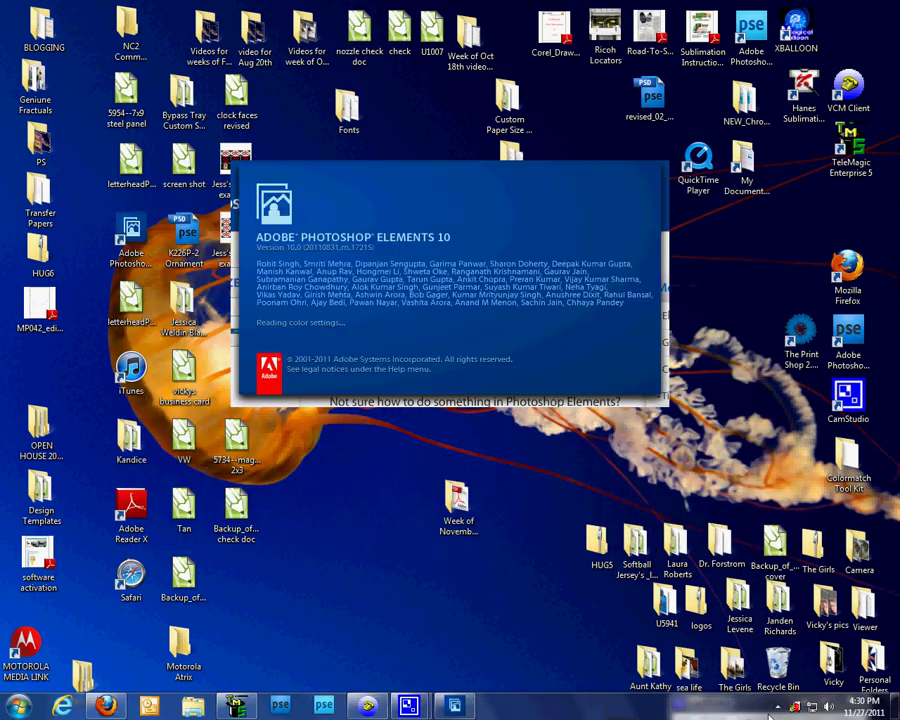
left_click(797, 711)
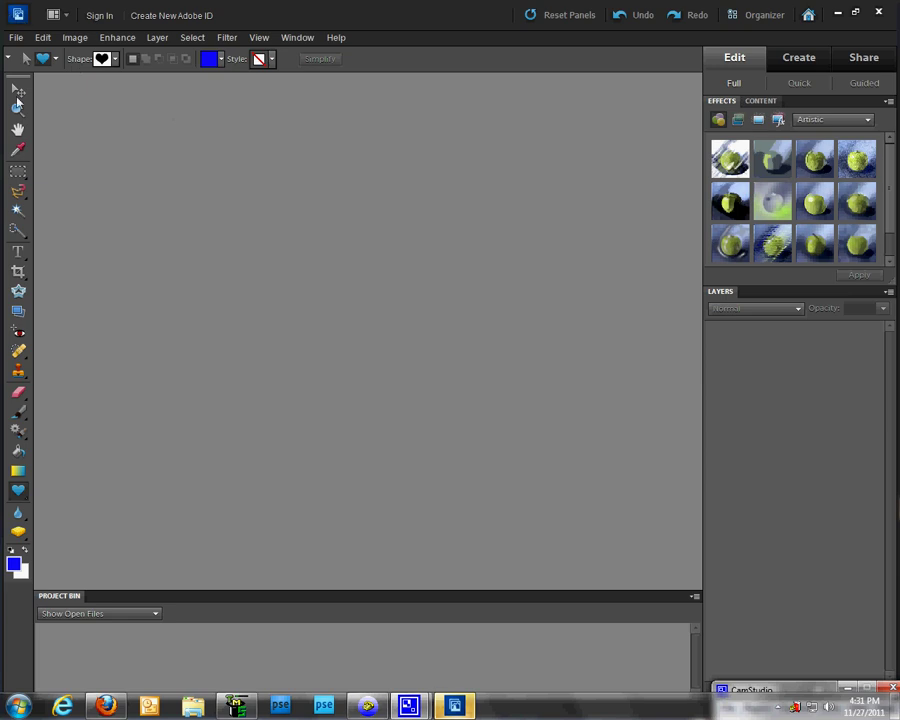
- Create a blank 268 × 176 px, 72 ppi transparent file named 'demo'
left_click(16, 38)
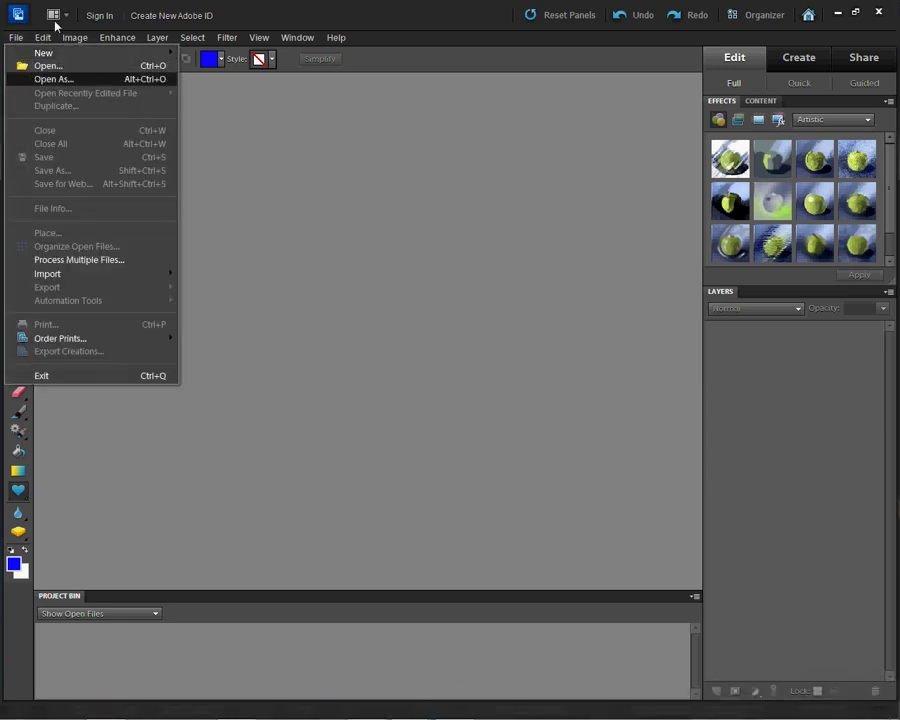
mouse_move(44, 53)
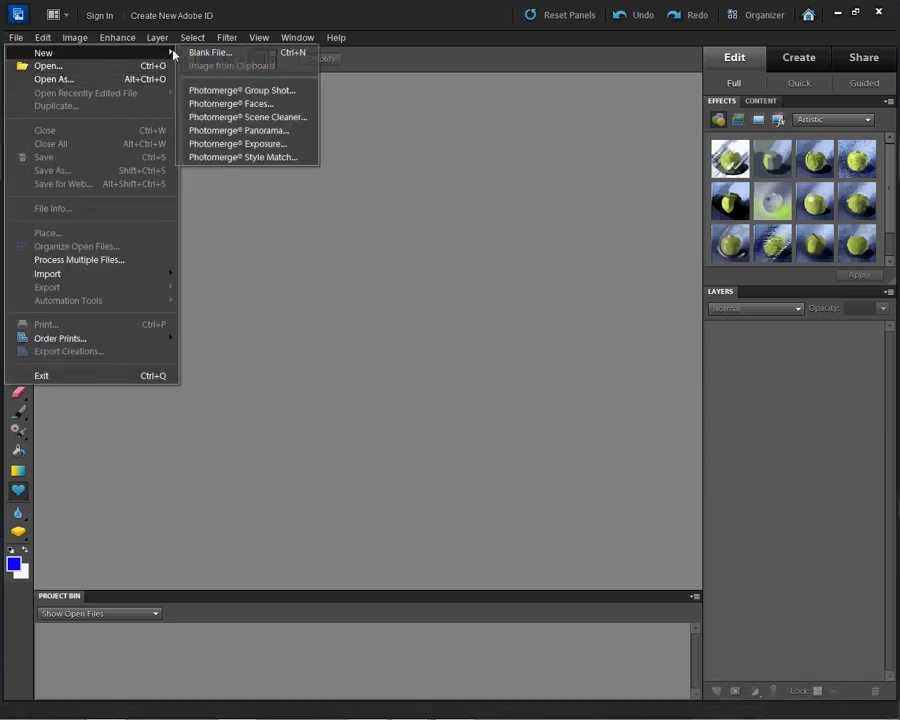
left_click(196, 54)
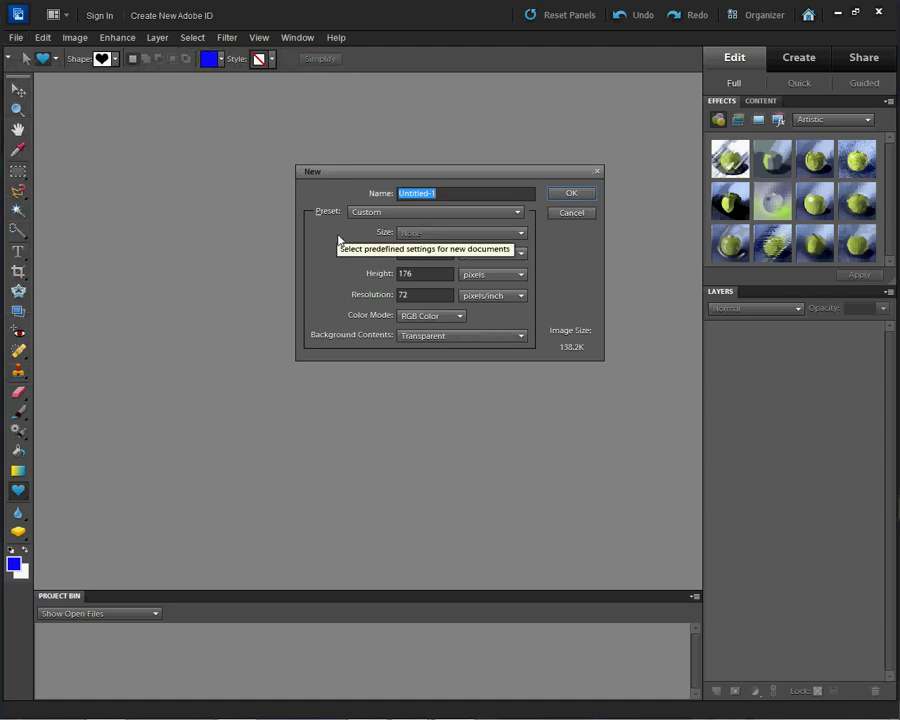
type("d")
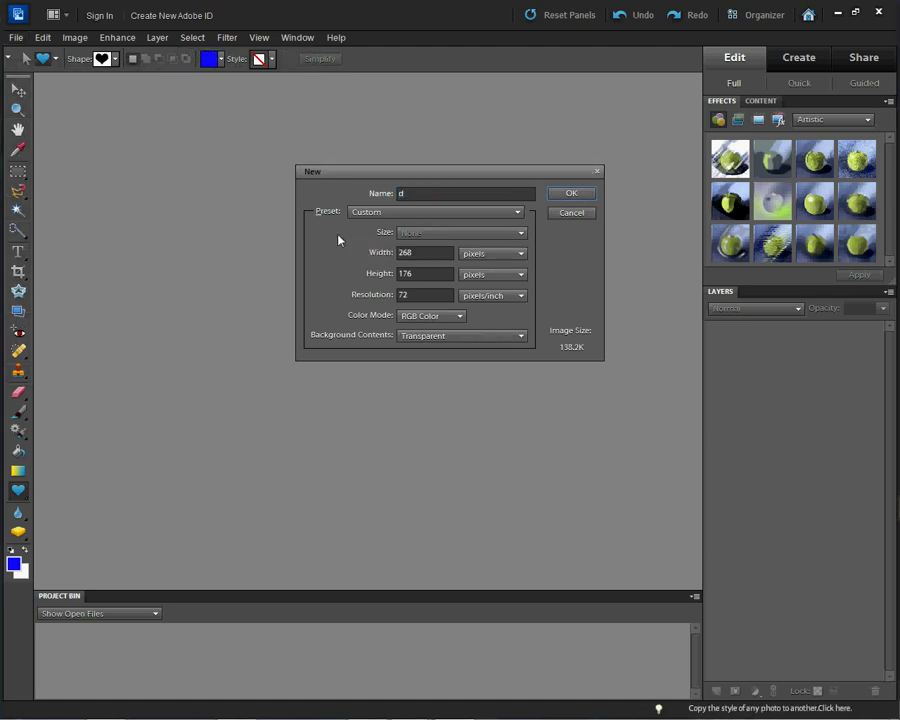
type("emo")
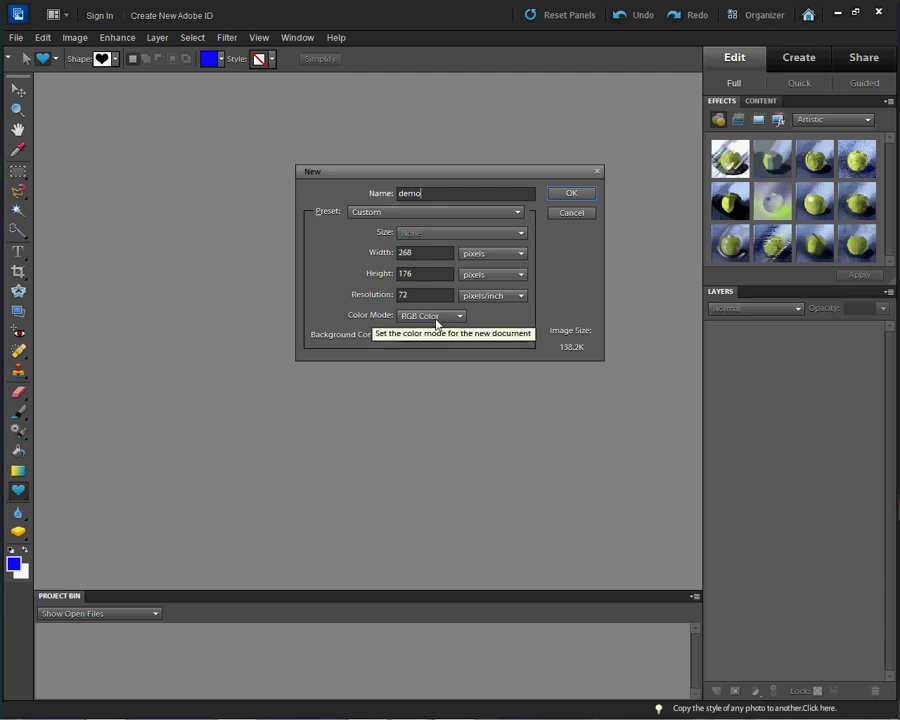
left_click(573, 196)
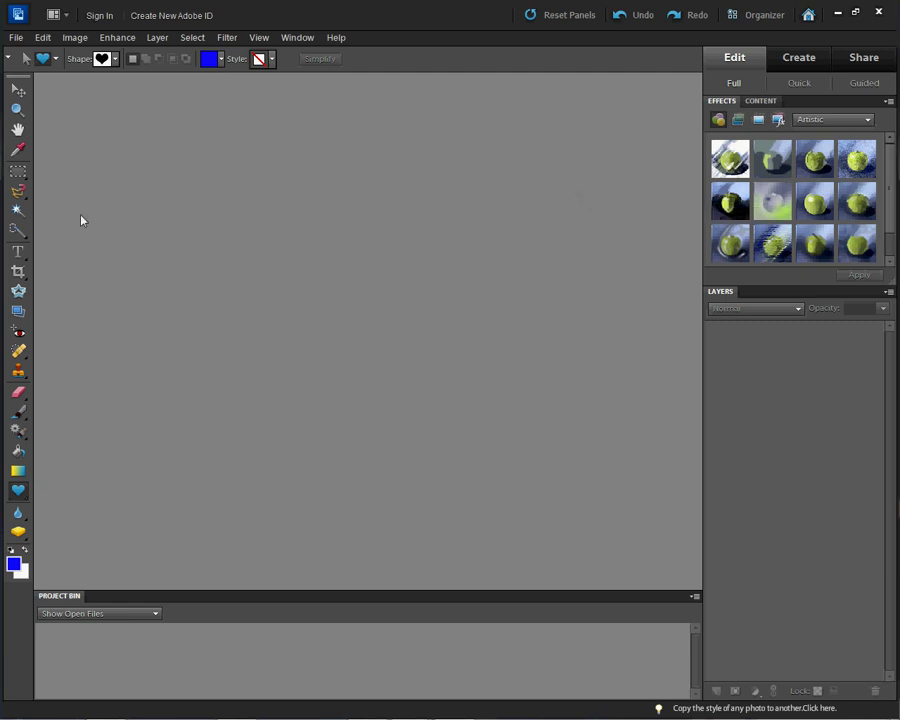
- Try then cancel a Cookie Cutter heart, and draw a blue Custom Shape heart mid-canvas instead
left_click(19, 292)
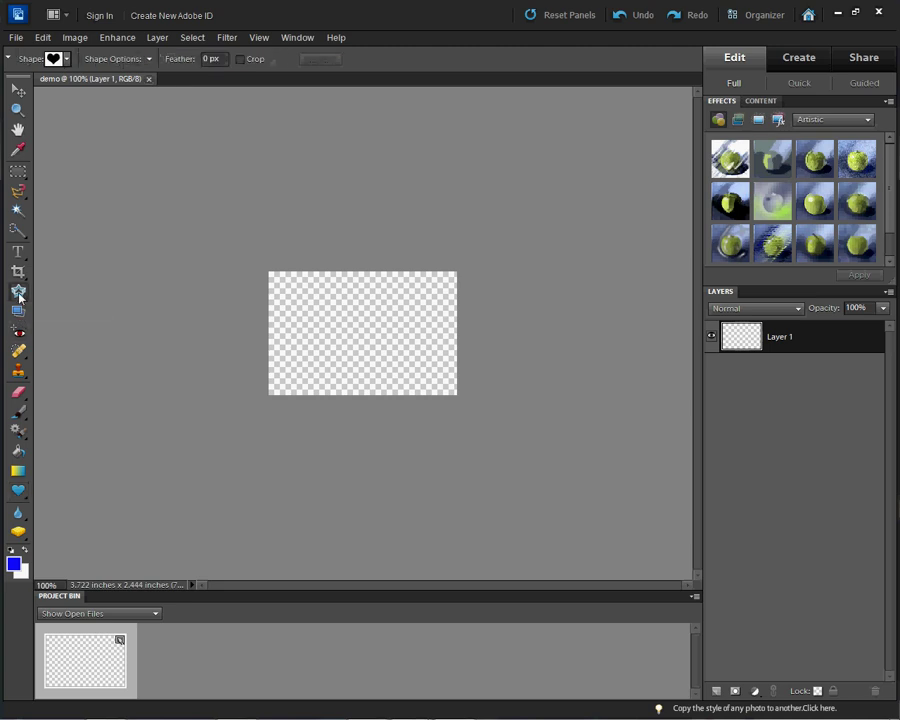
left_click_drag(311, 297, 397, 373)
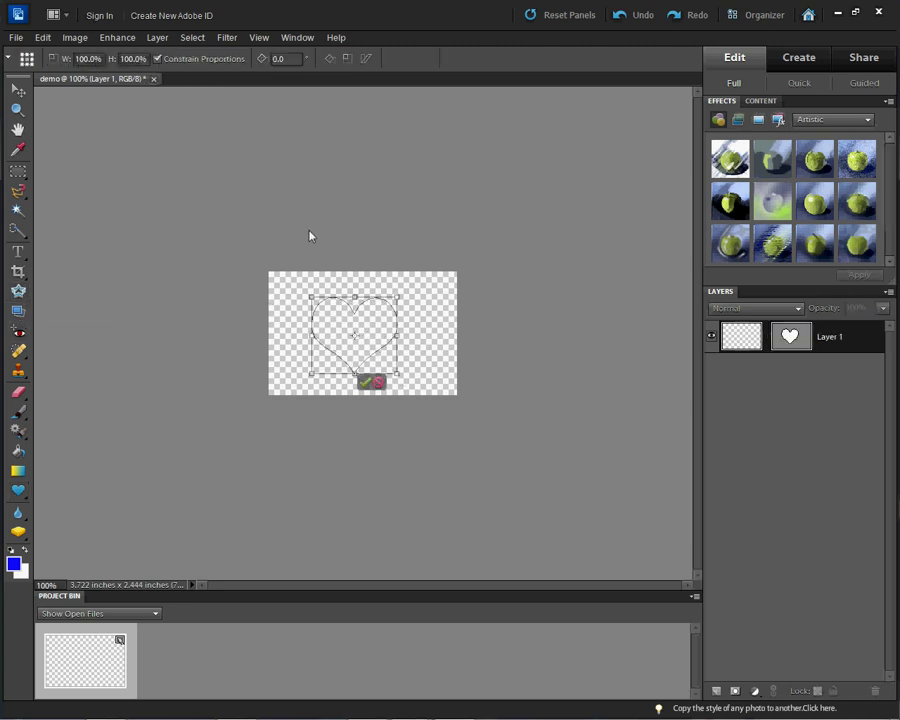
left_click(378, 382)
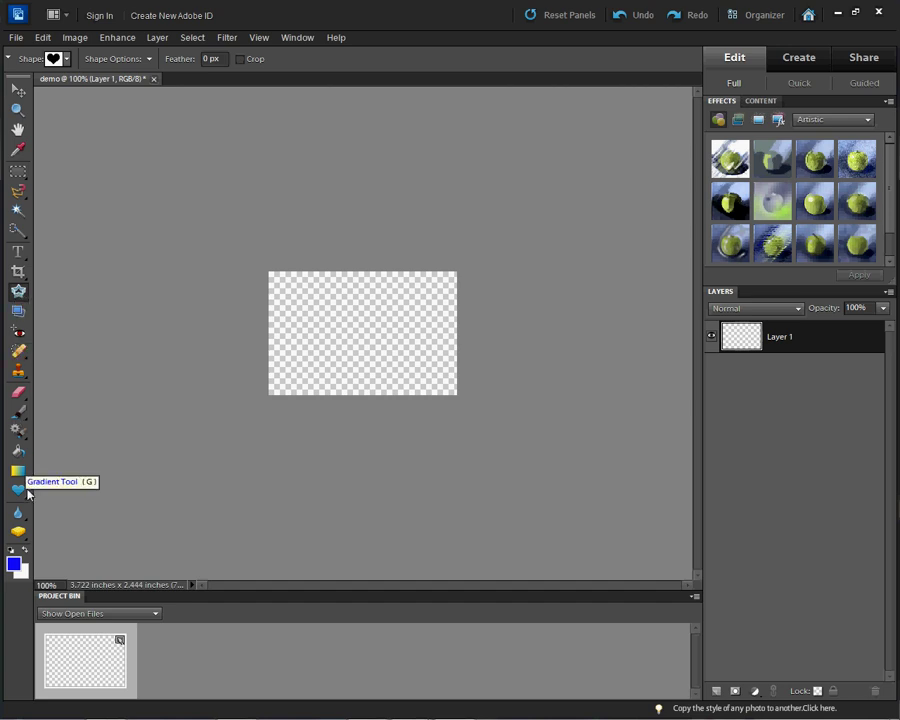
left_click(24, 494)
left_click_drag(324, 293, 412, 355)
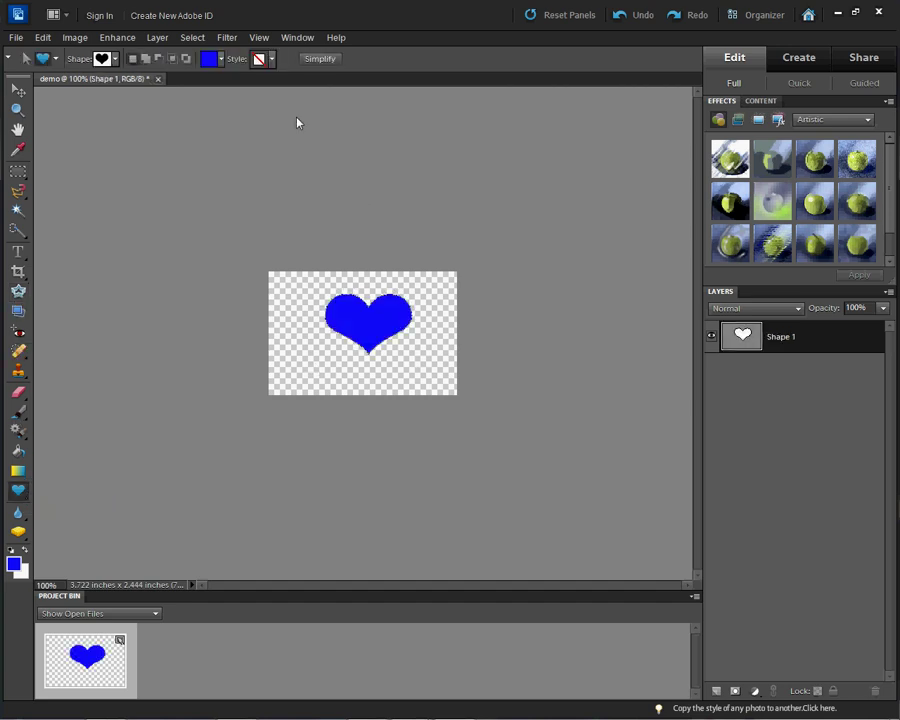
- Set Color Settings to Always Optimize for Printing
left_click(42, 38)
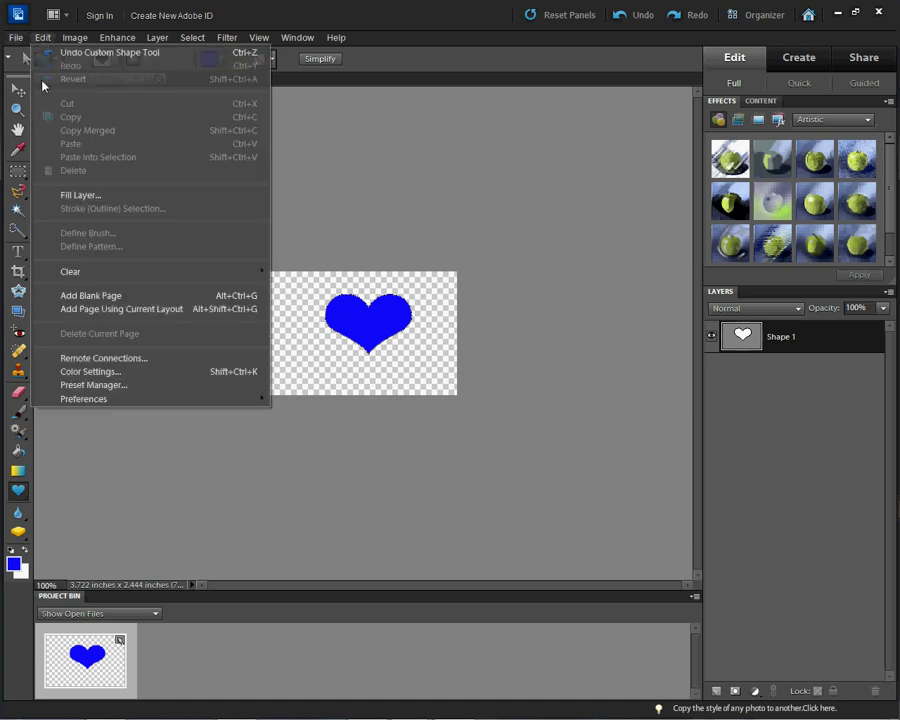
left_click(79, 371)
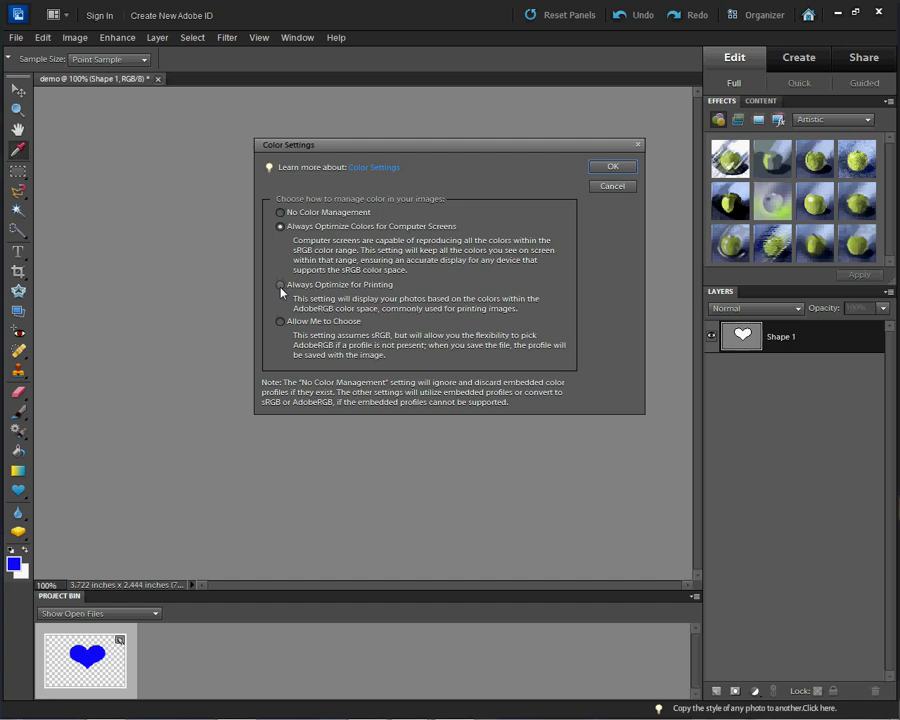
left_click(314, 286)
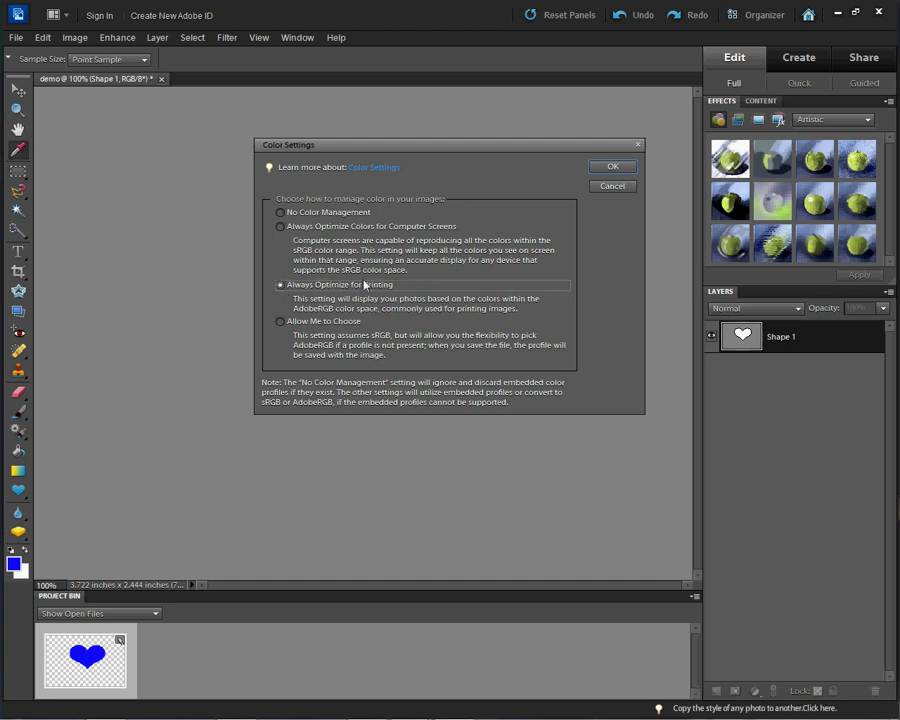
left_click(608, 167)
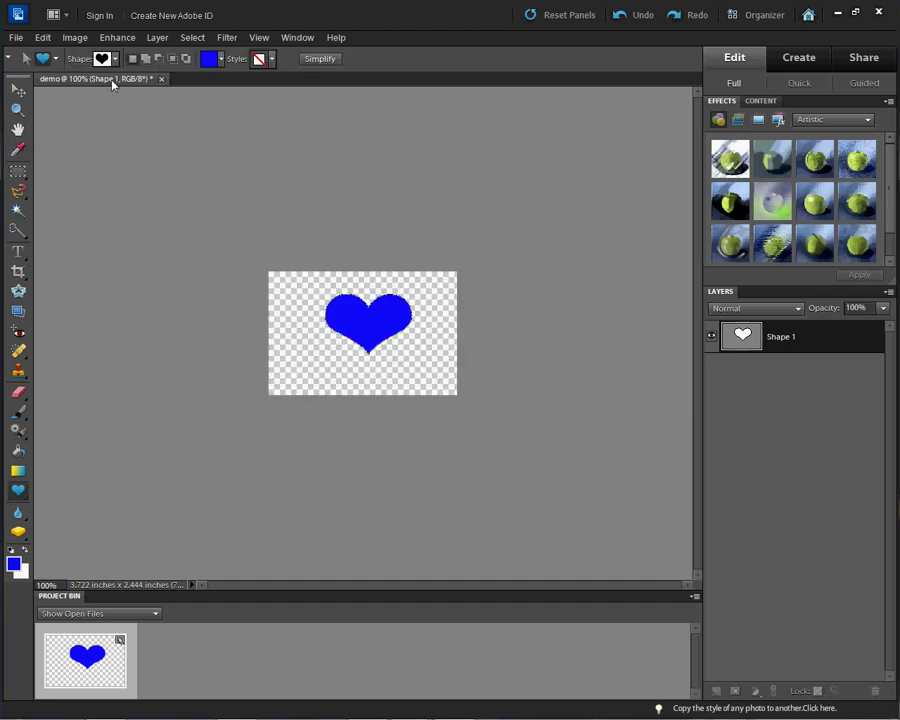
left_click(14, 38)
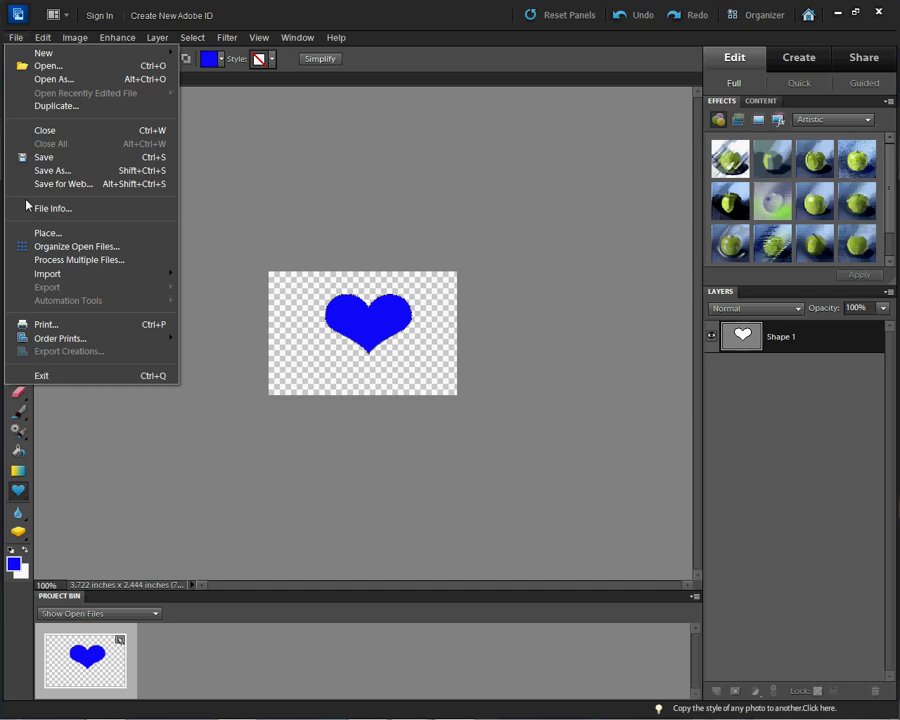
- Open the Print dialog and select the GelSprinter GX 7000 Support printer
left_click(41, 325)
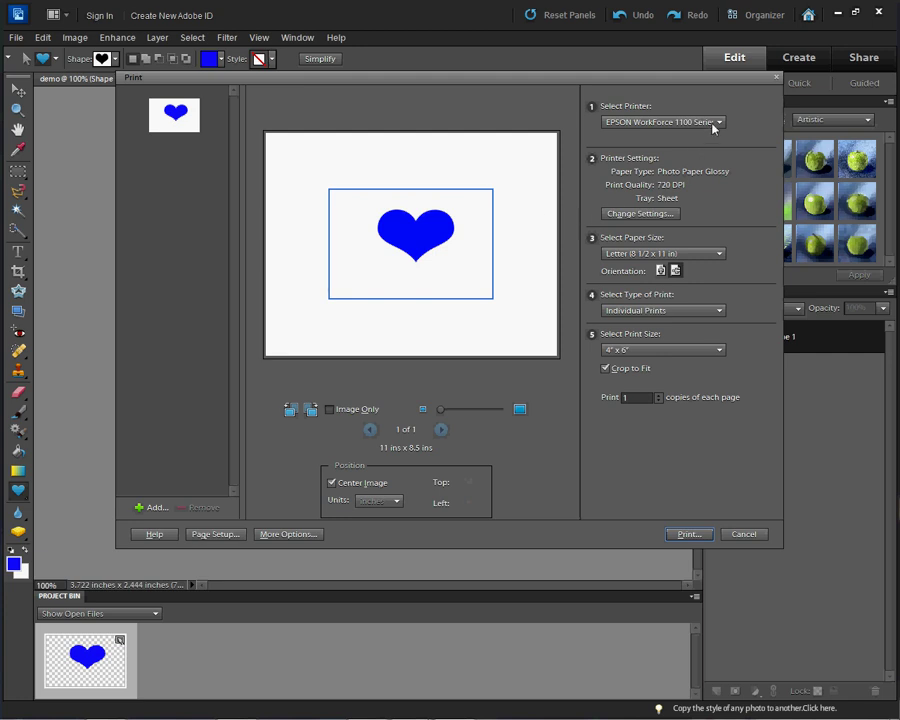
left_click(662, 121)
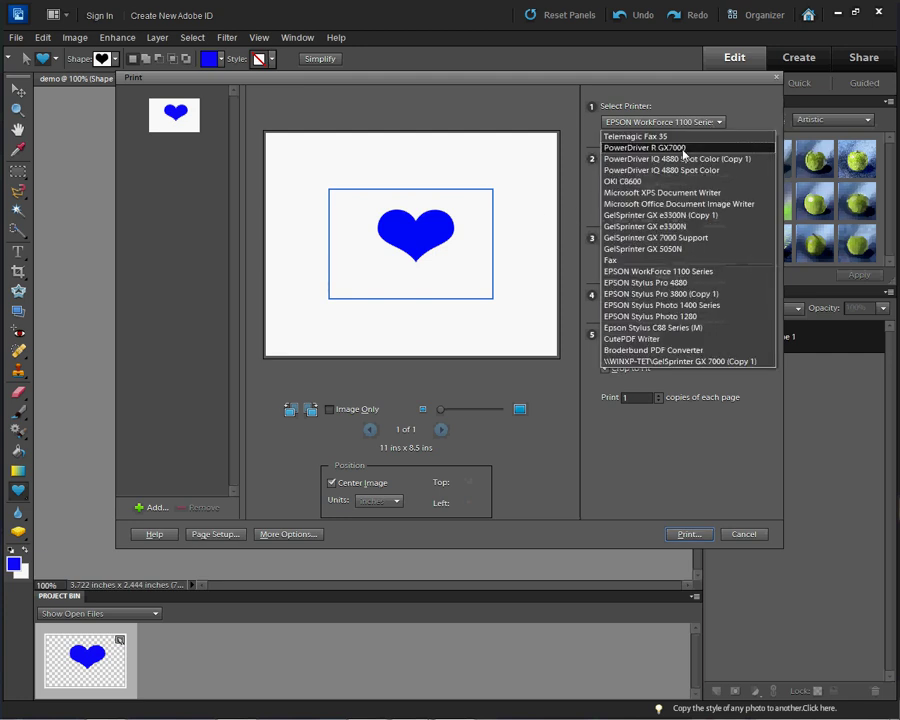
left_click(676, 238)
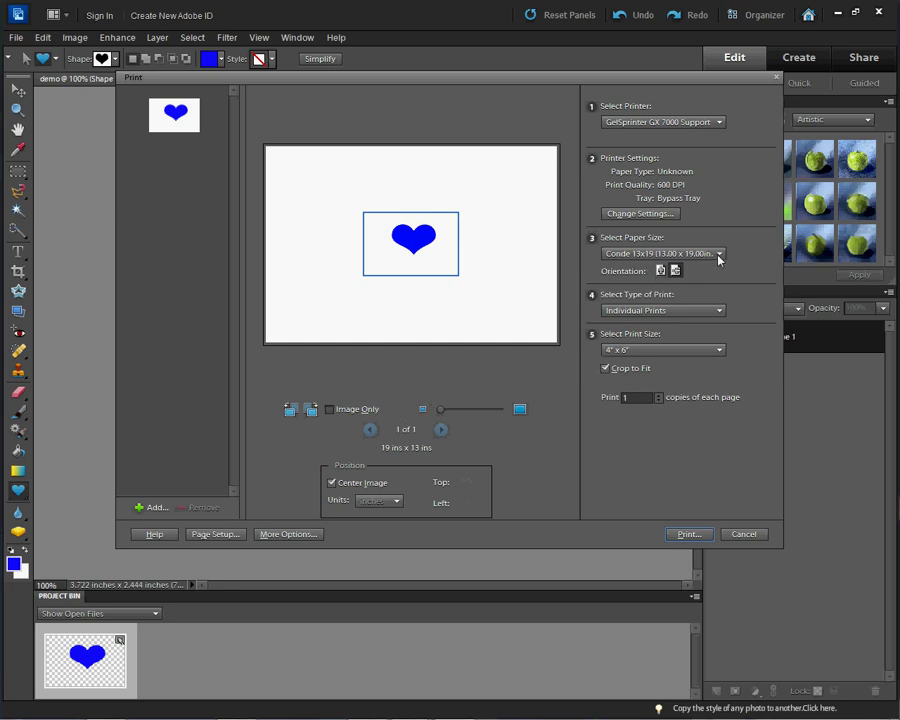
- In More Options, enable Flip Image for iron-on transfer and go to the Color Management page
left_click(303, 536)
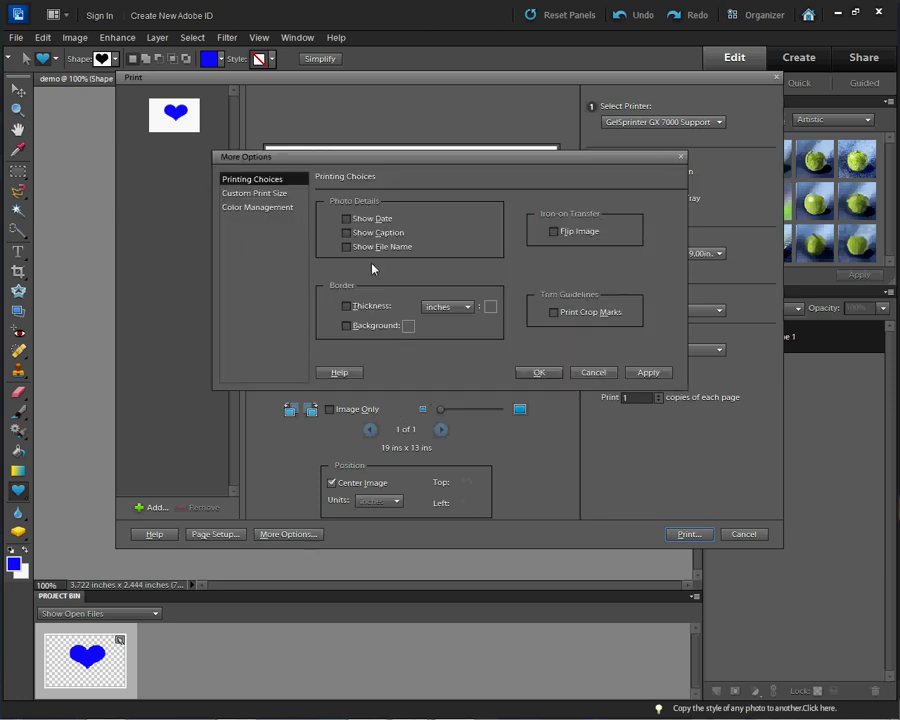
left_click_drag(313, 158, 309, 170)
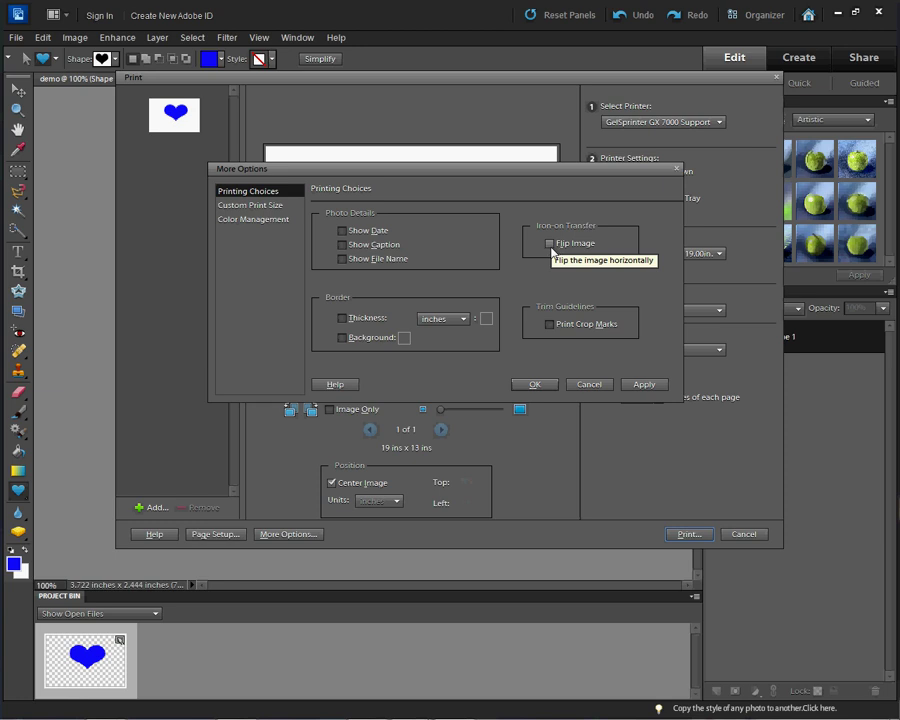
left_click(549, 244)
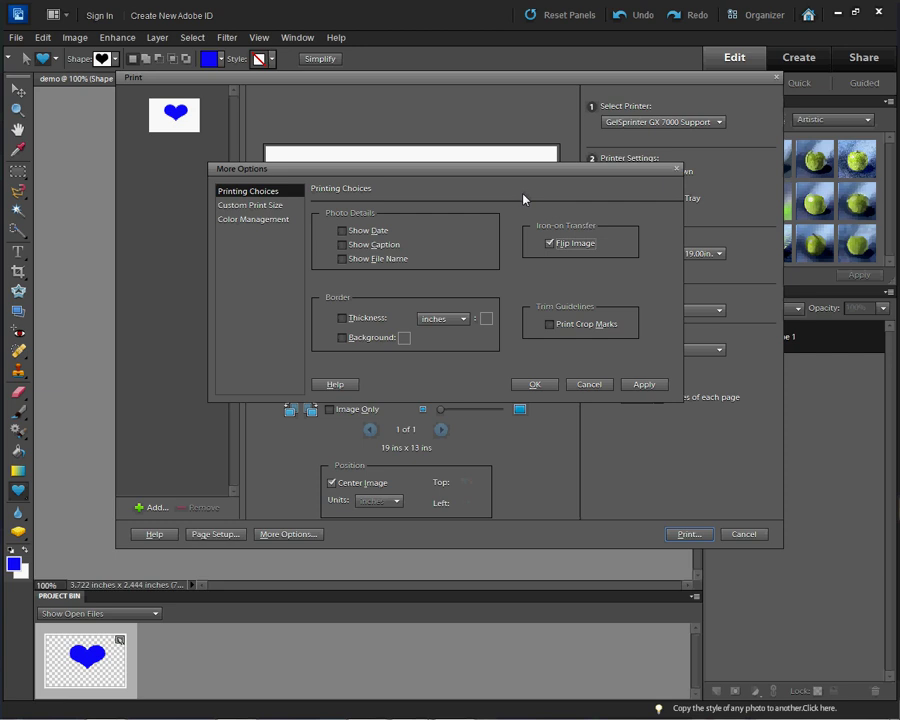
left_click(255, 205)
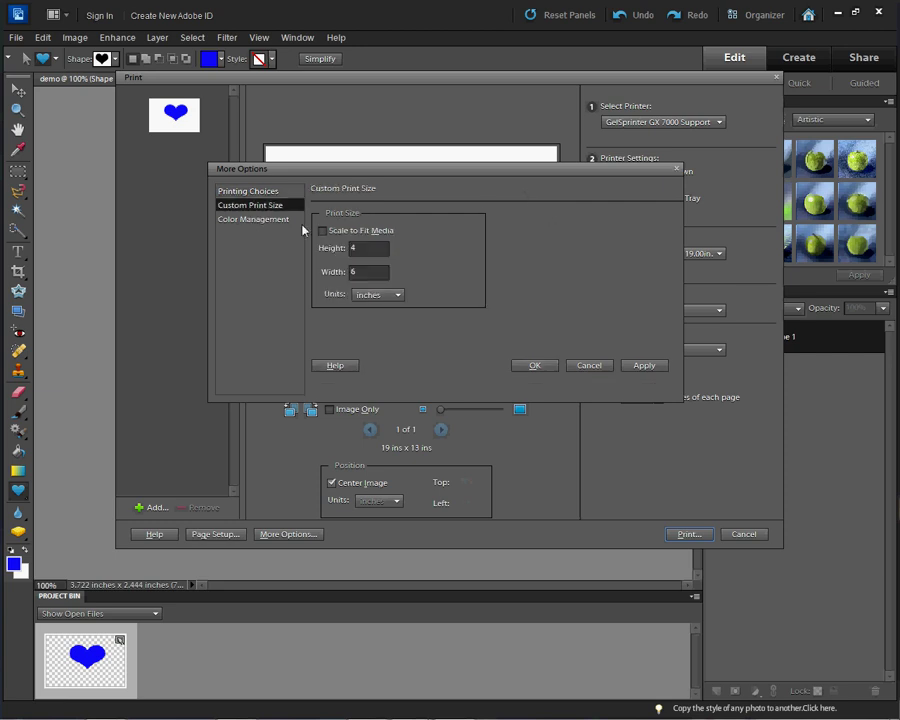
left_click(273, 220)
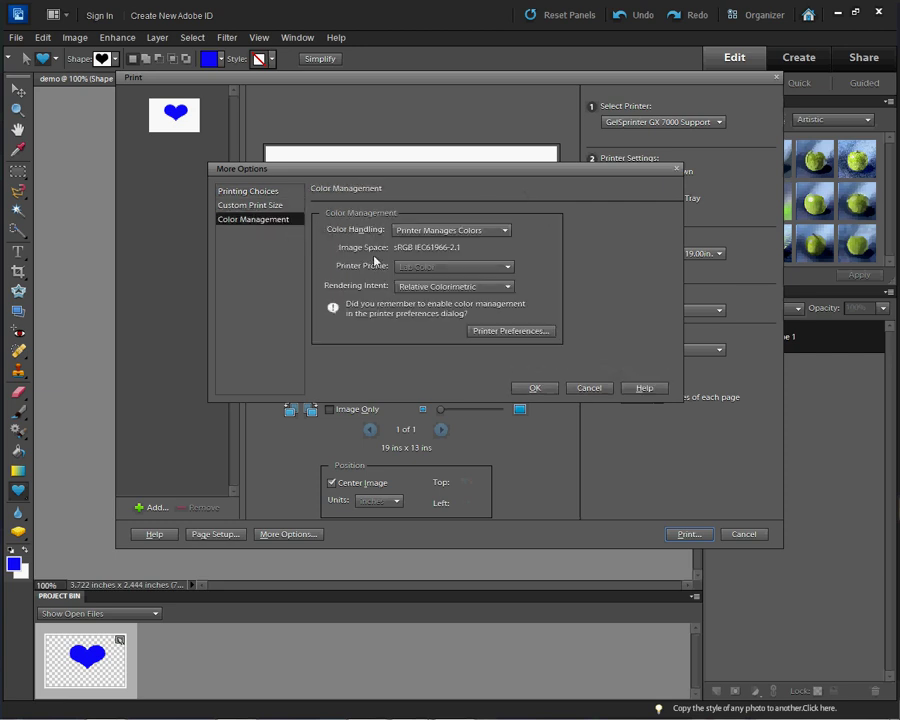
- Choose Photoshop Elements Manages Colors, GX7000 DyeTrans HiQuality printer profile, and Perceptual rendering intent
left_click(502, 231)
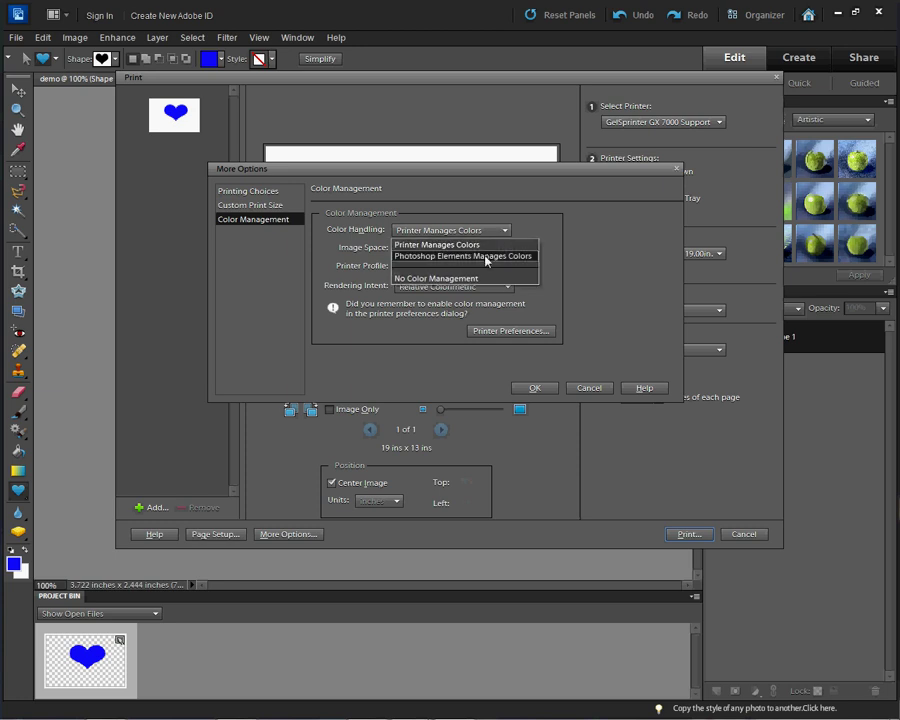
left_click(486, 257)
left_click(439, 267)
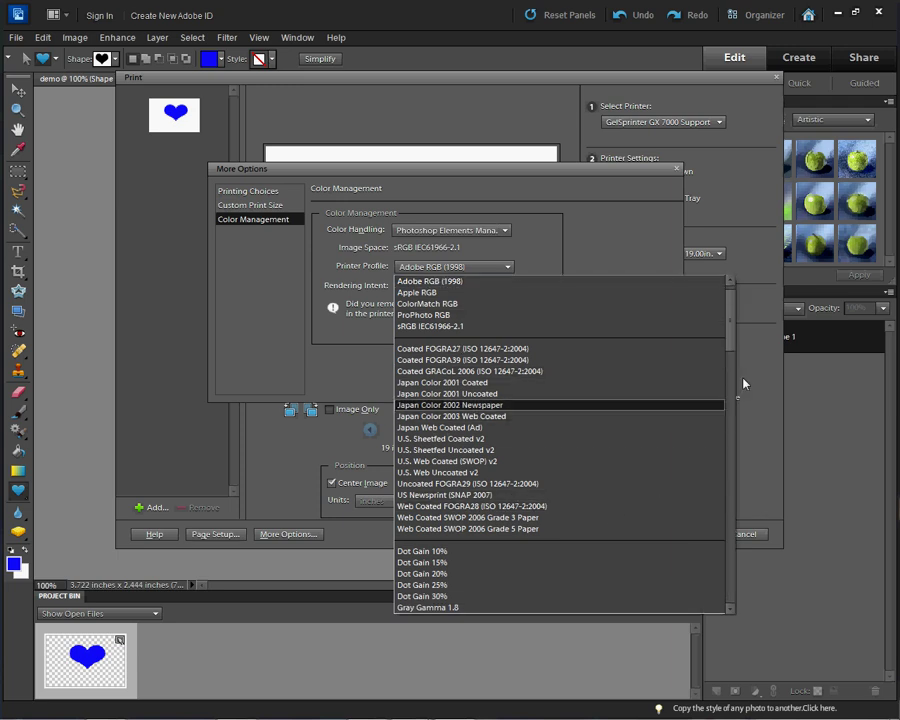
left_click_drag(730, 350, 724, 433)
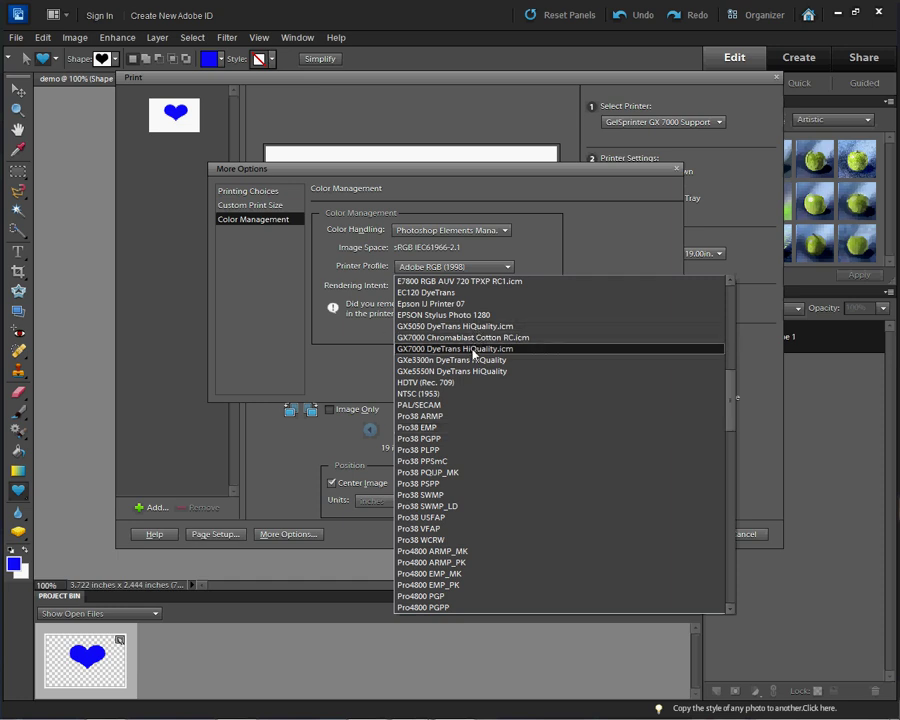
left_click(465, 349)
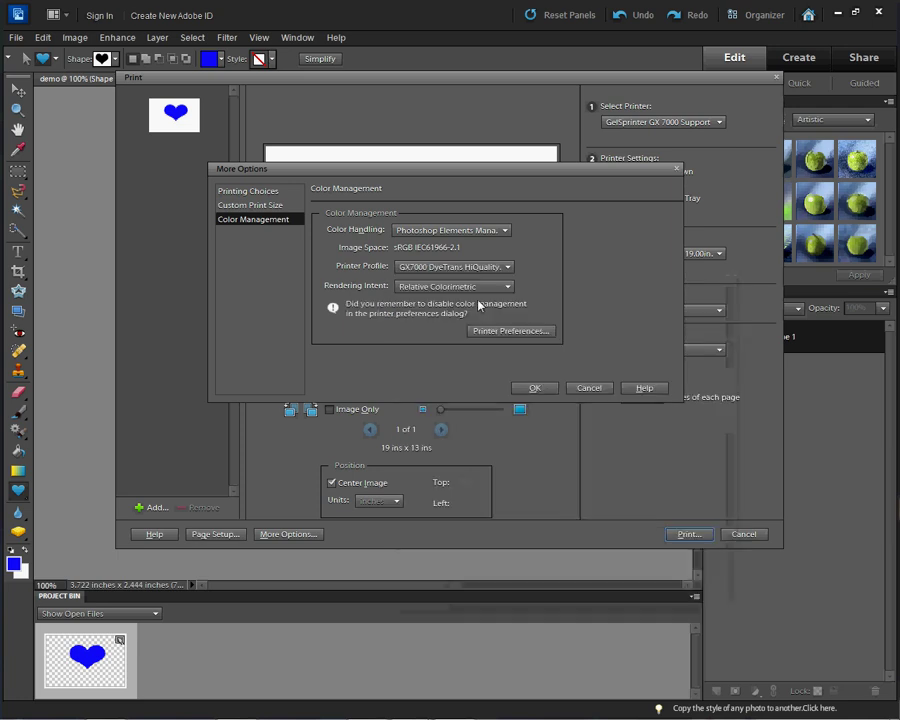
left_click(490, 290)
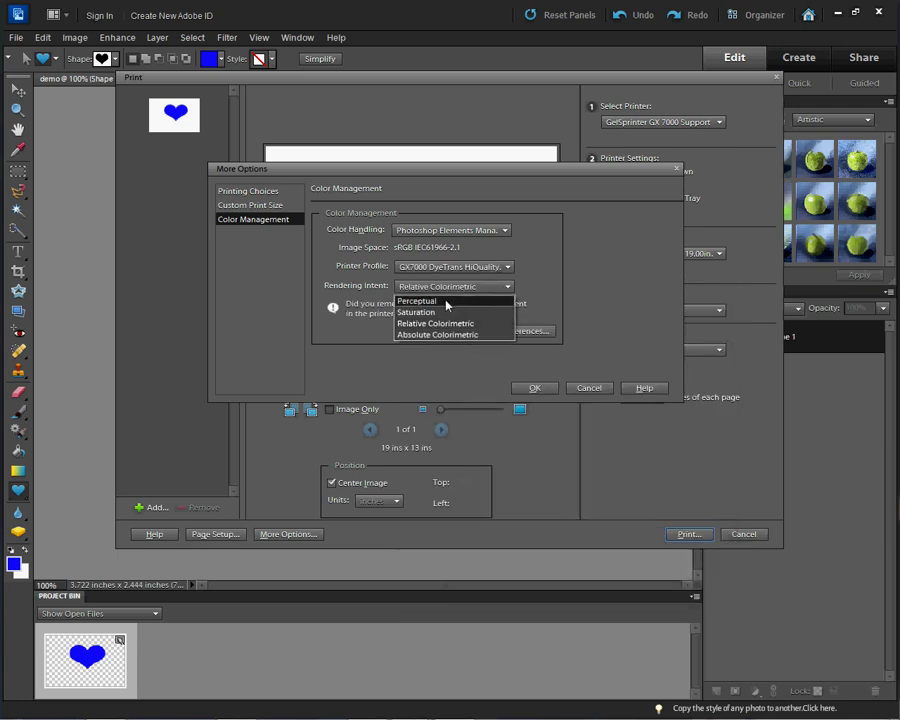
left_click(444, 302)
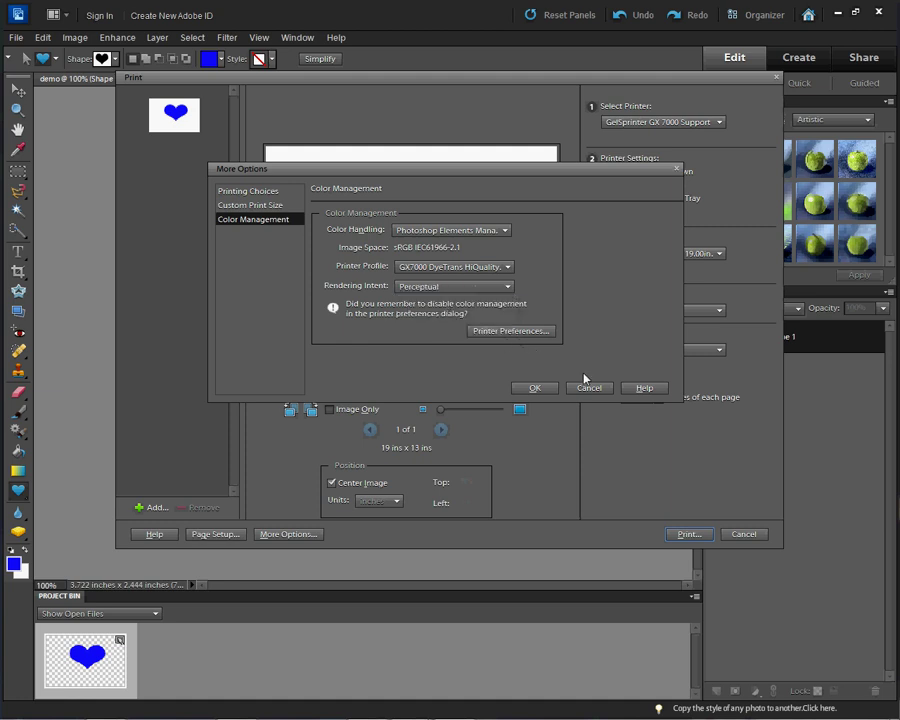
- Confirm More Options, close the Print dialog, minimize Photoshop Elements, and nudge the CamStudio window
left_click(531, 388)
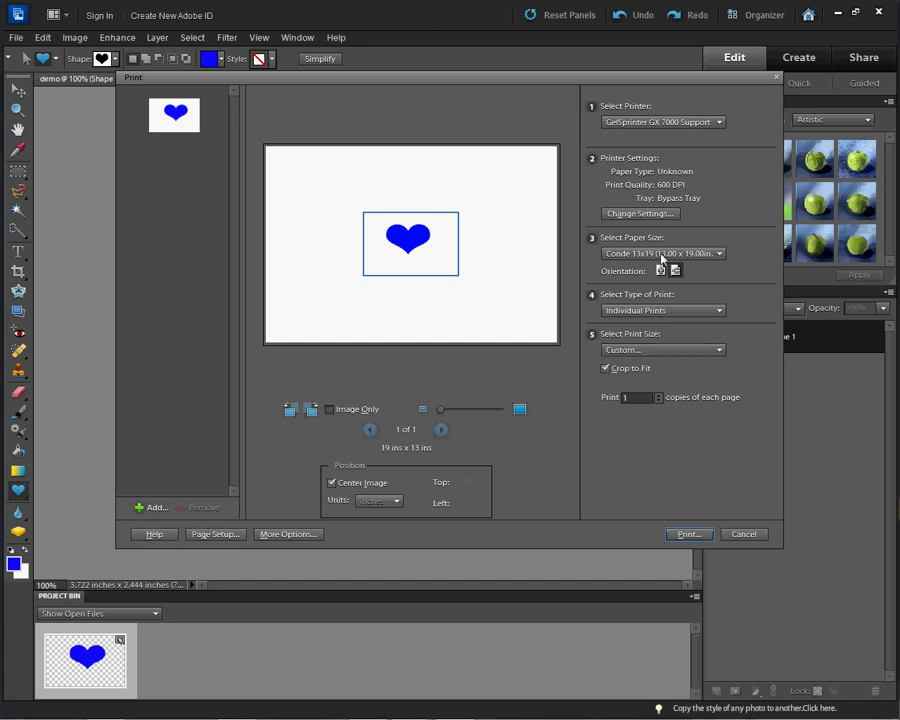
left_click(744, 535)
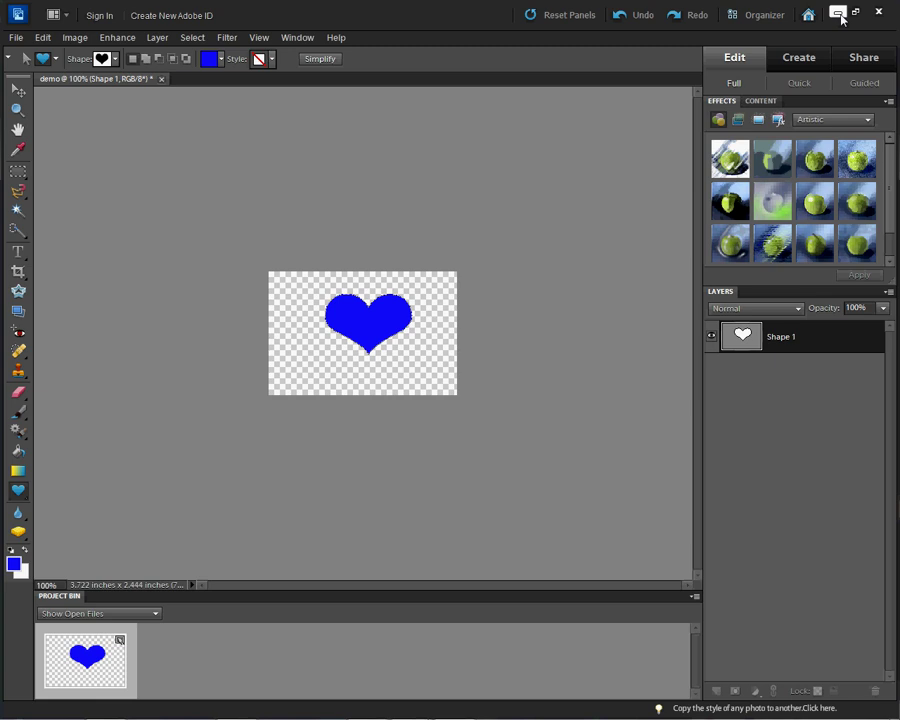
left_click(840, 14)
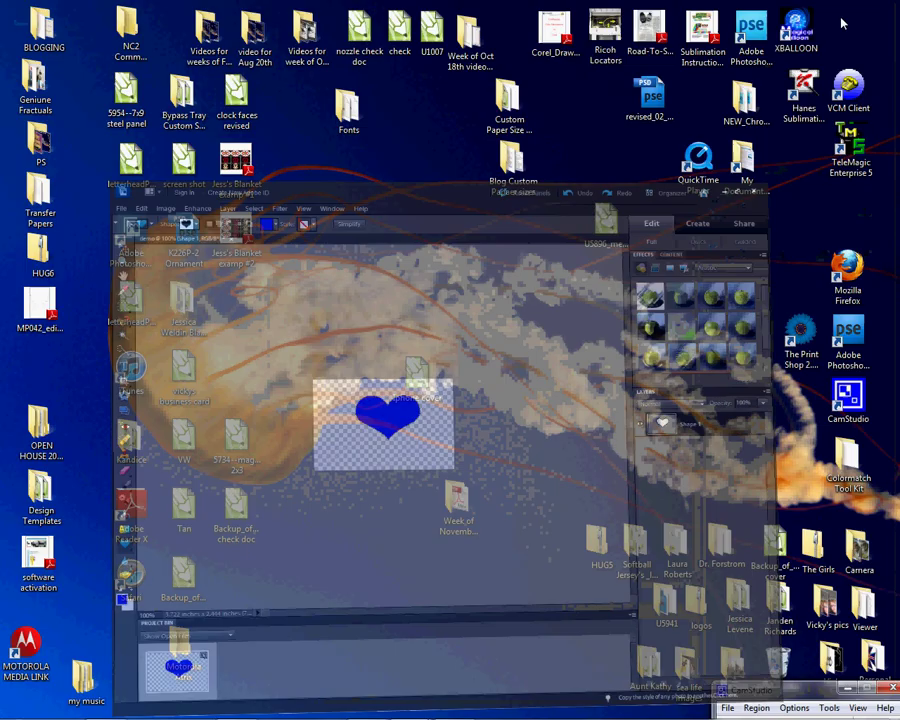
left_click_drag(762, 690, 755, 681)
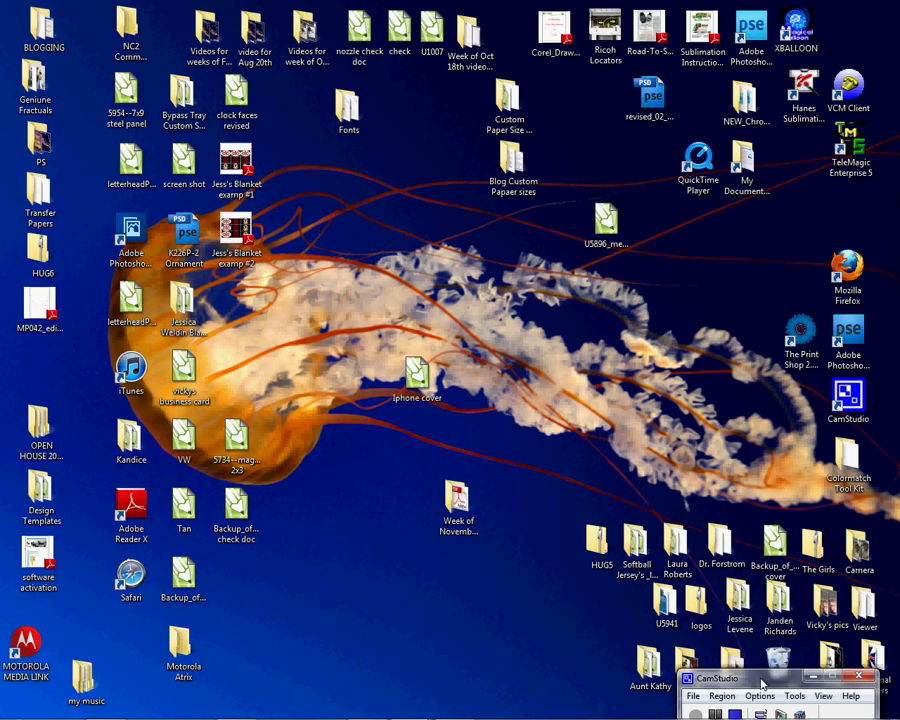